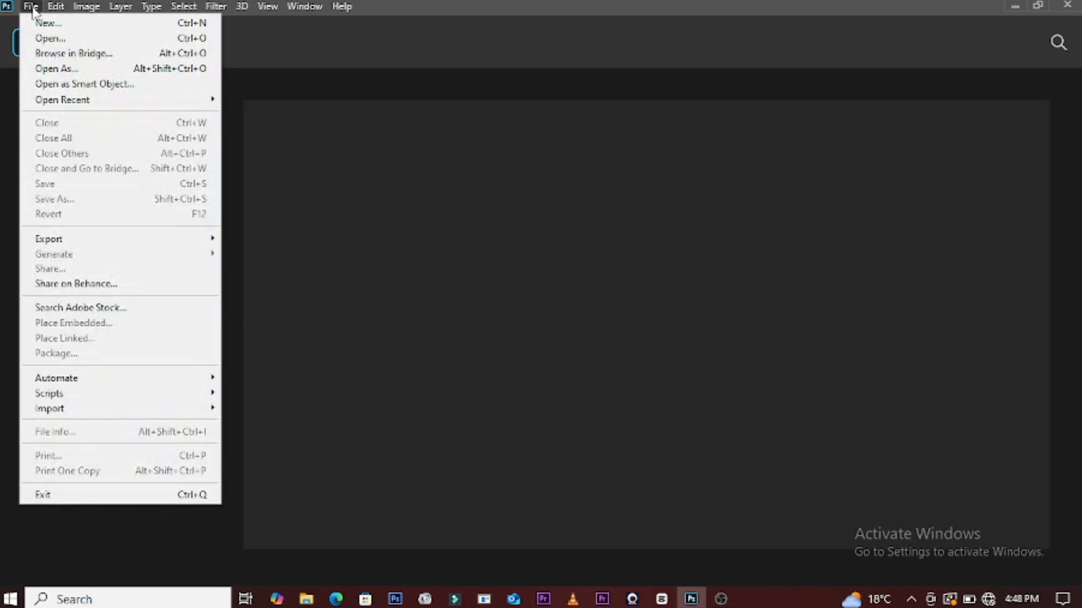
Open the images "hand off" and "images (21)" together from the takin folder
{"action": "left_click", "coordinate": [49, 38]}
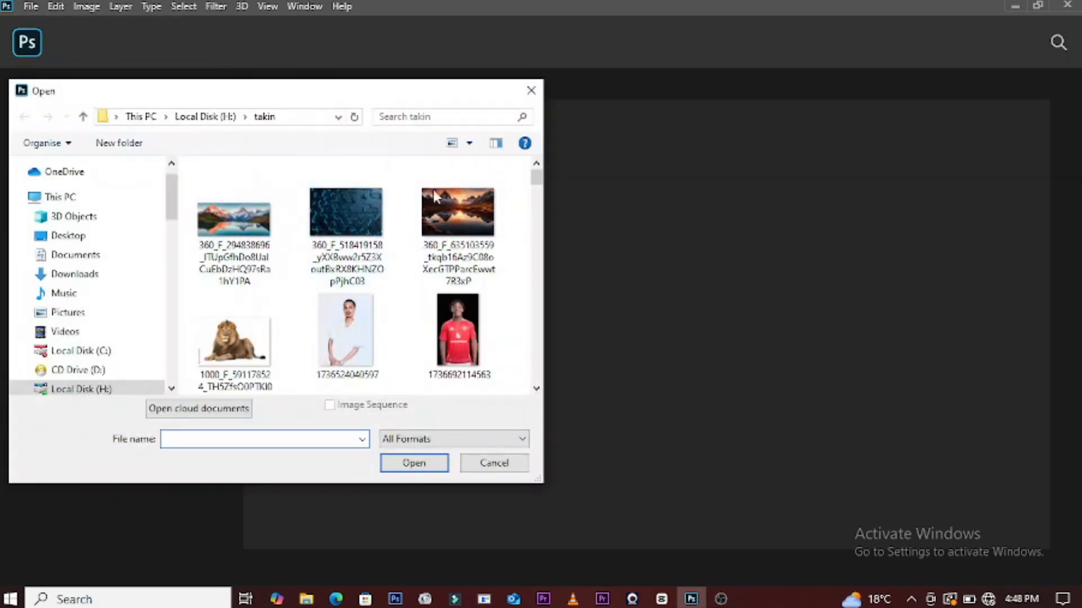
{"action": "mouse_move", "coordinate": [537, 180]}
{"action": "left_mouse_down"}
{"action": "mouse_move", "coordinate": [546, 254]}
{"action": "mouse_move", "coordinate": [537, 221]}
{"action": "mouse_move", "coordinate": [523, 293]}
{"action": "mouse_move", "coordinate": [536, 290]}
{"action": "left_mouse_up"}
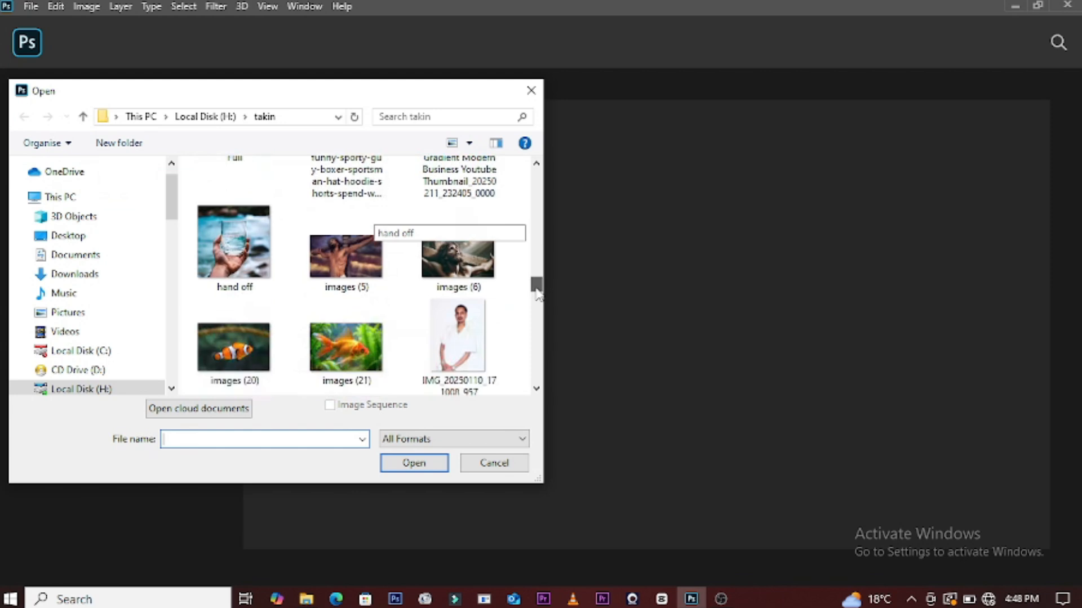
{"action": "left_click", "coordinate": [214, 245]}
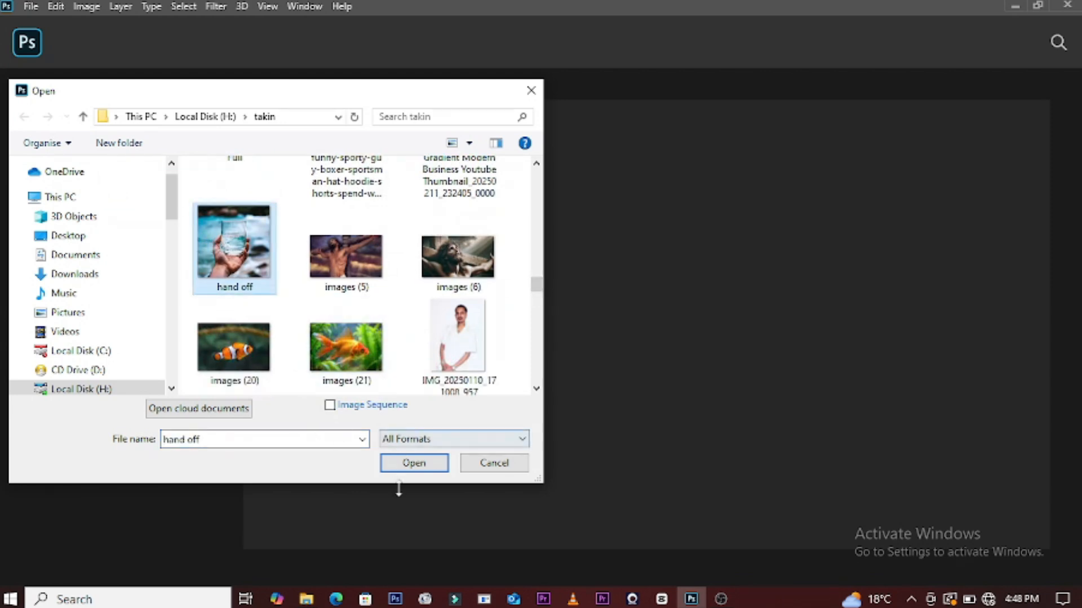
{"action": "left_click", "coordinate": [347, 372], "text": "ctrl"}
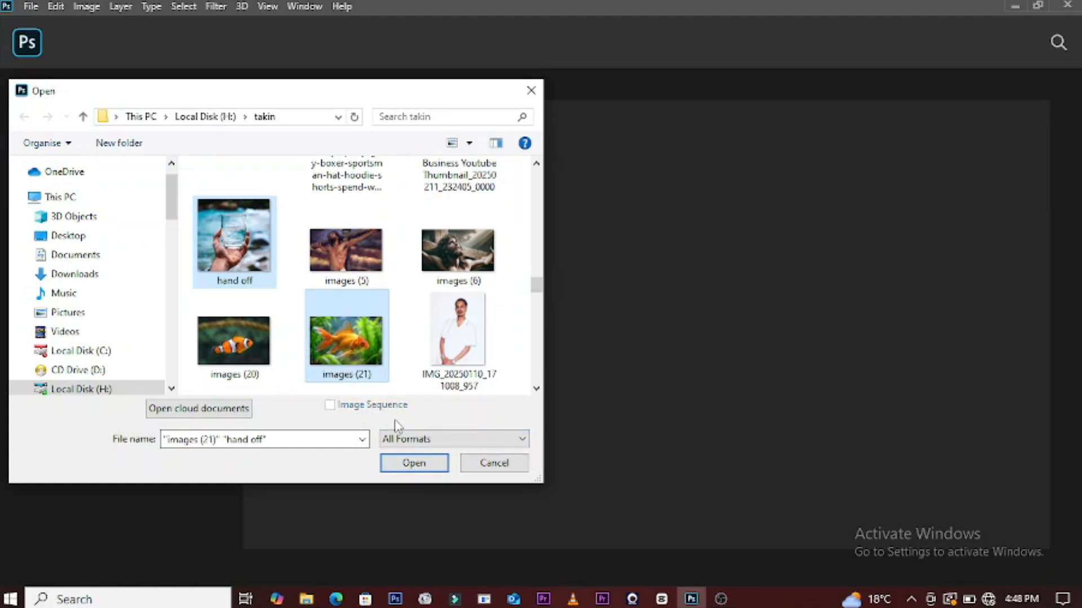
{"action": "left_click", "coordinate": [408, 461]}
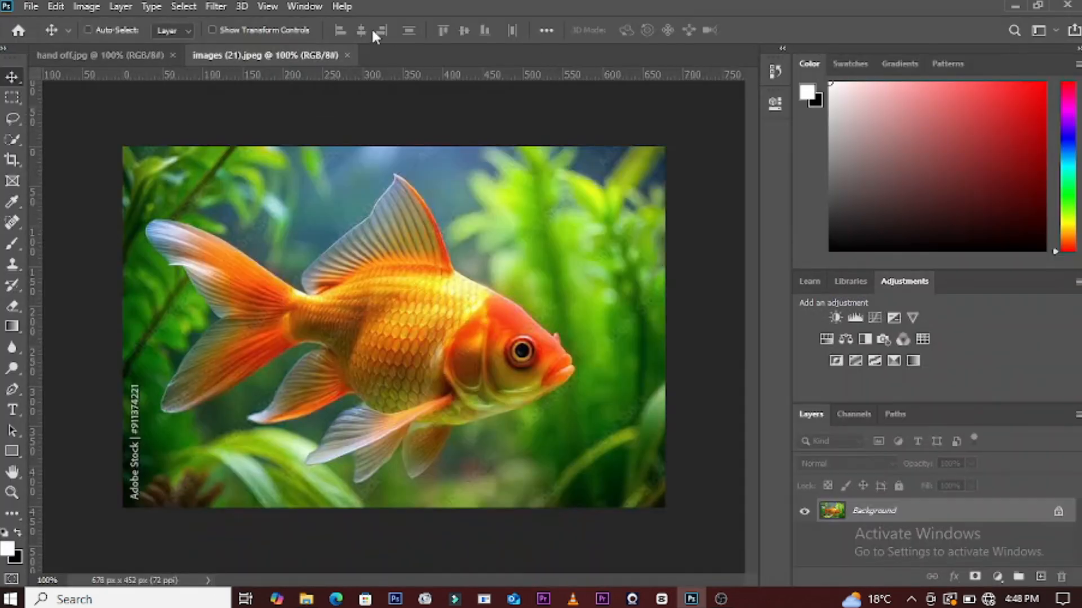
Crop the goldfish image on both sides, cutting off the watermark strip and part of the plants in front of the fish
{"action": "left_click", "coordinate": [100, 56]}
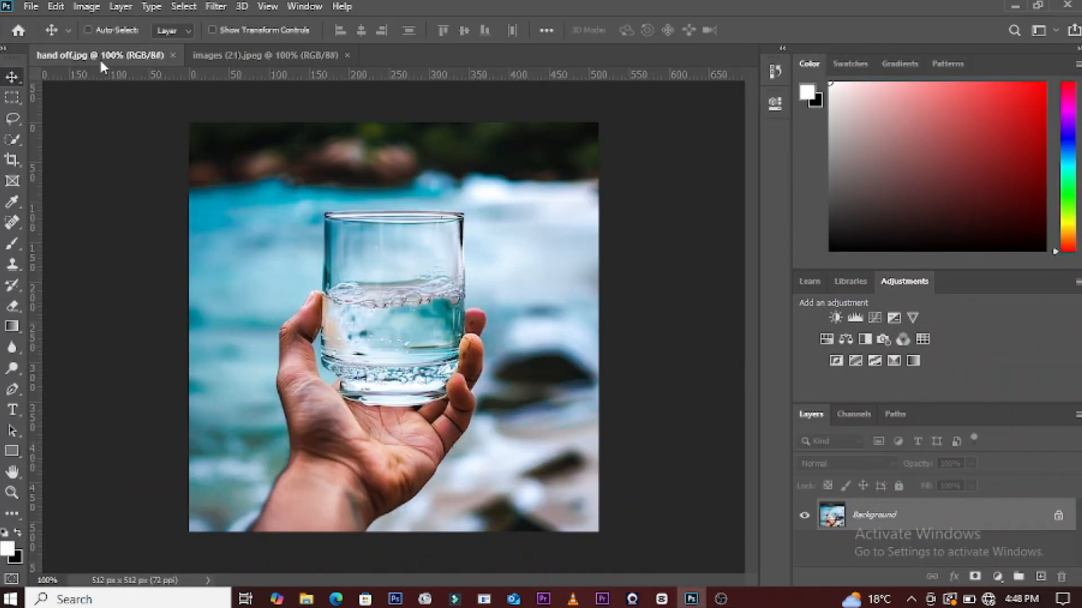
{"action": "left_click", "coordinate": [213, 54]}
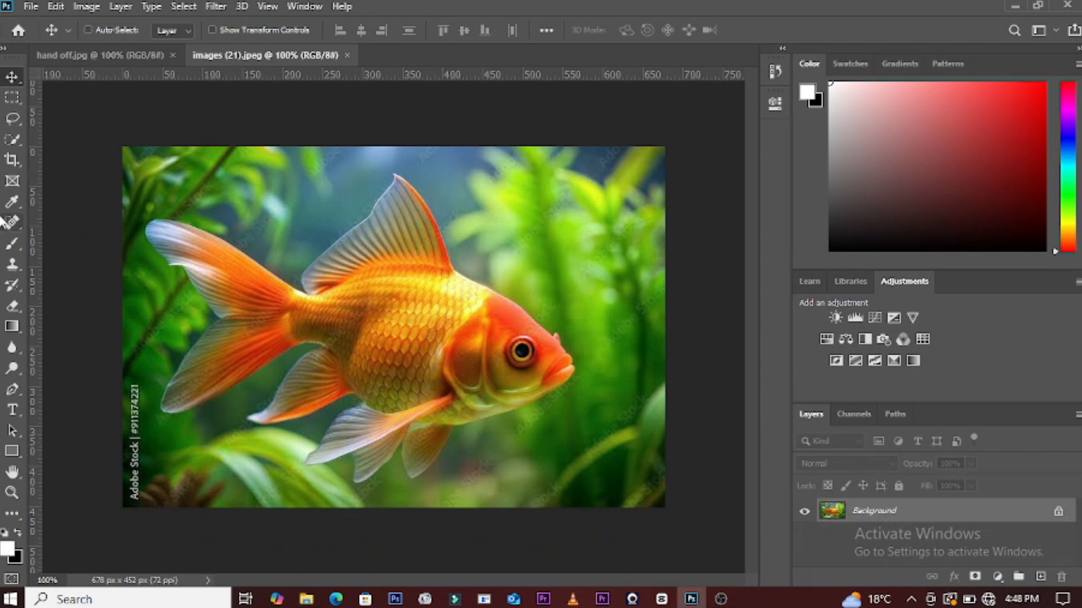
{"action": "left_click", "coordinate": [12, 159]}
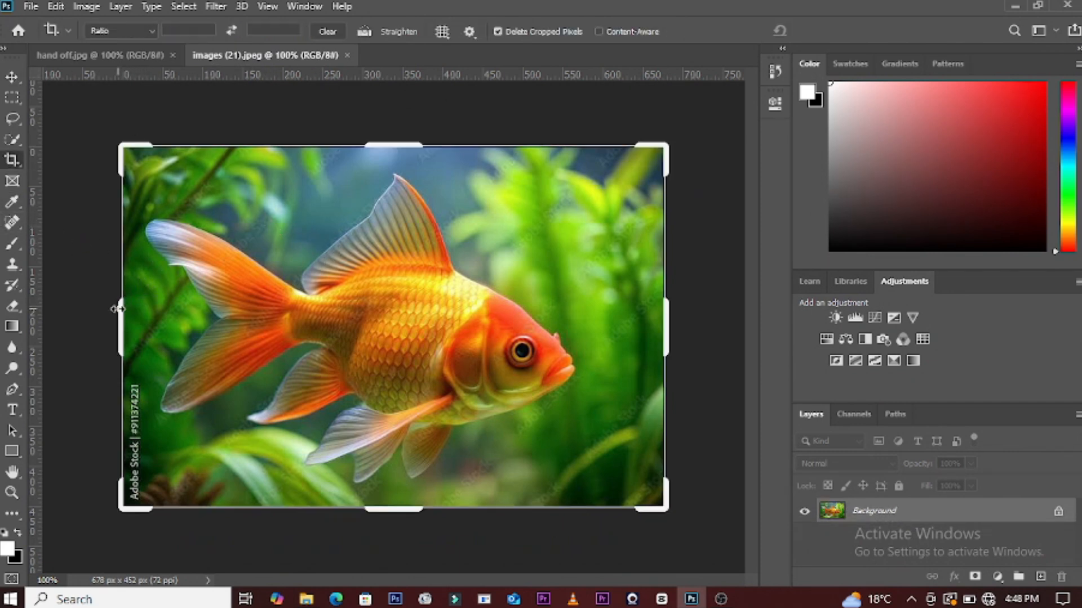
{"action": "left_click_drag", "start_coordinate": [122, 316], "coordinate": [129, 316]}
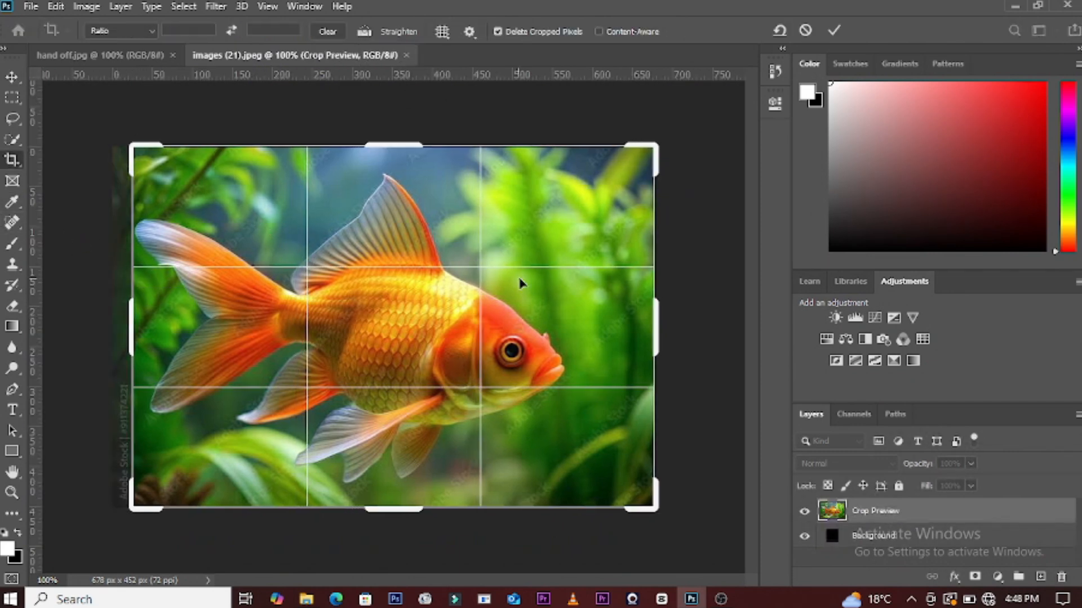
{"action": "left_click_drag", "start_coordinate": [654, 319], "coordinate": [629, 329]}
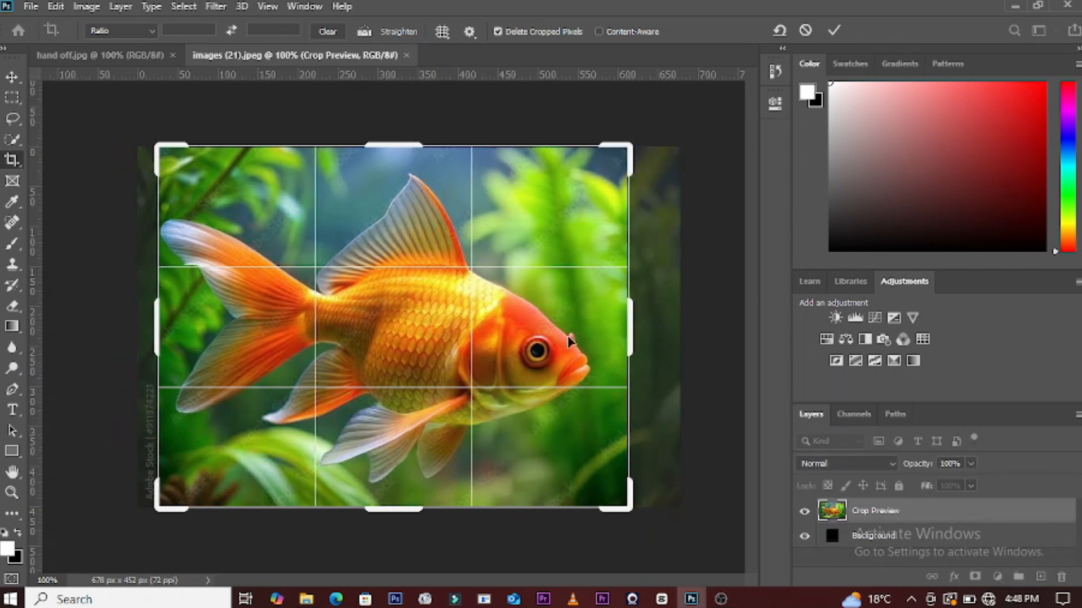
{"action": "left_click", "coordinate": [833, 32]}
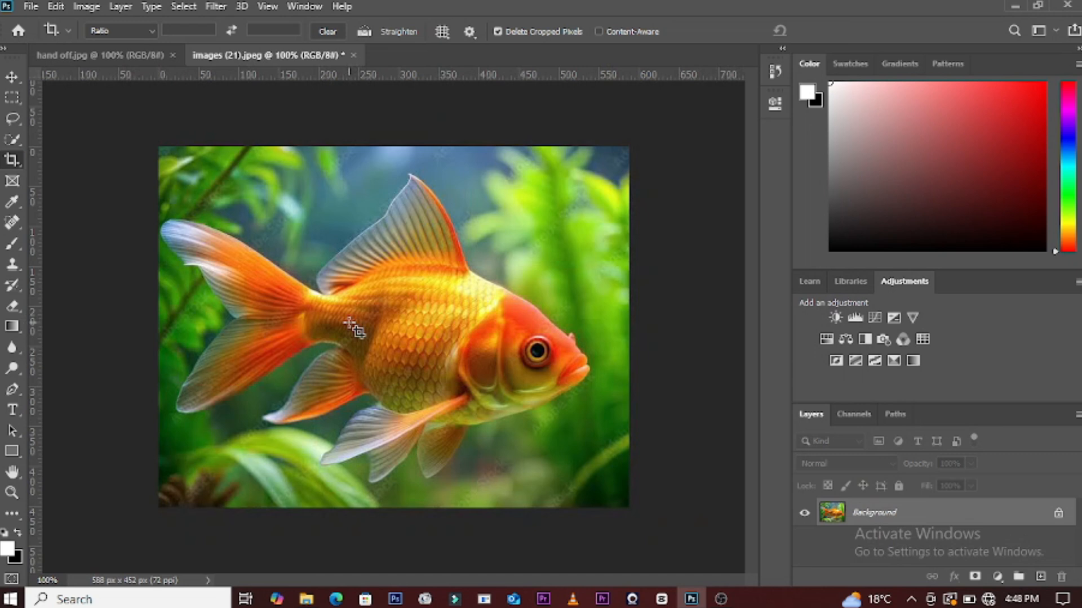
Select the entire cropped goldfish image and move it into the hand off.jpg document as a new layer
{"action": "key", "text": "ctrl+a"}
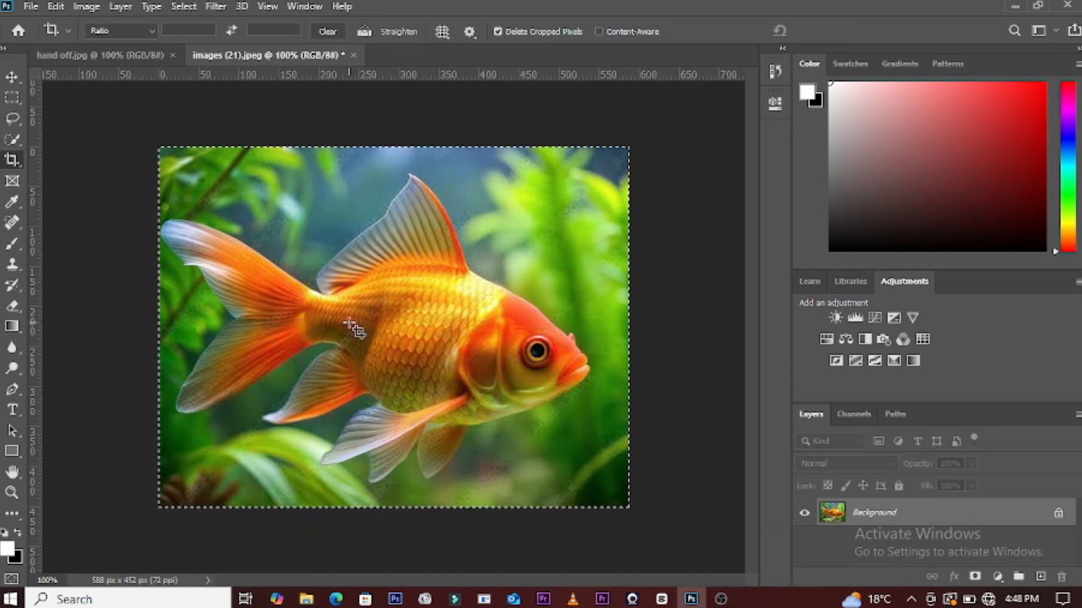
{"action": "left_click", "coordinate": [12, 78]}
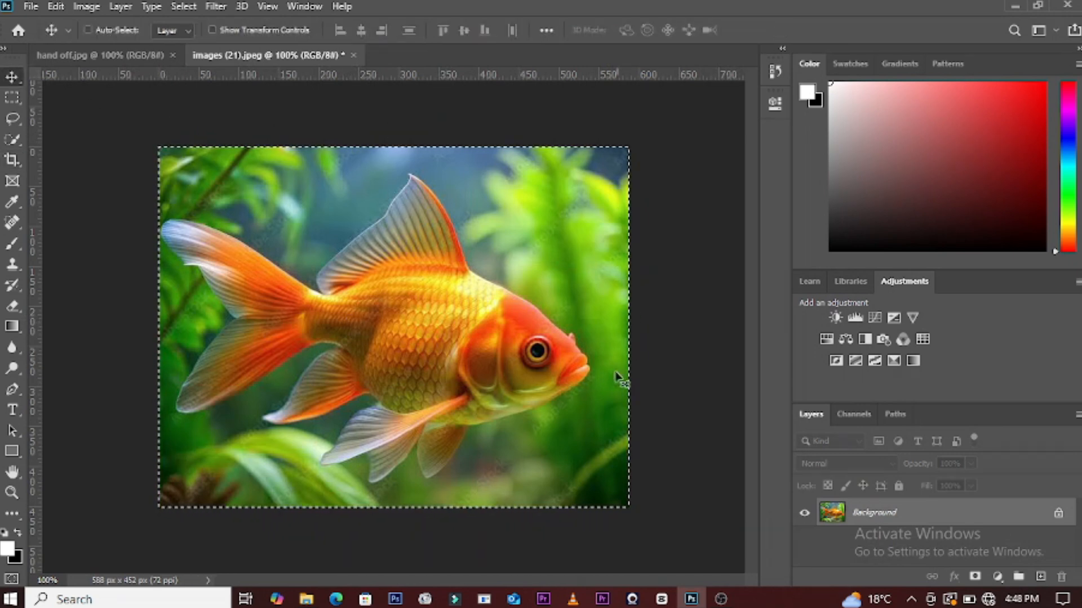
{"action": "left_click_drag", "start_coordinate": [435, 393], "coordinate": [370, 333]}
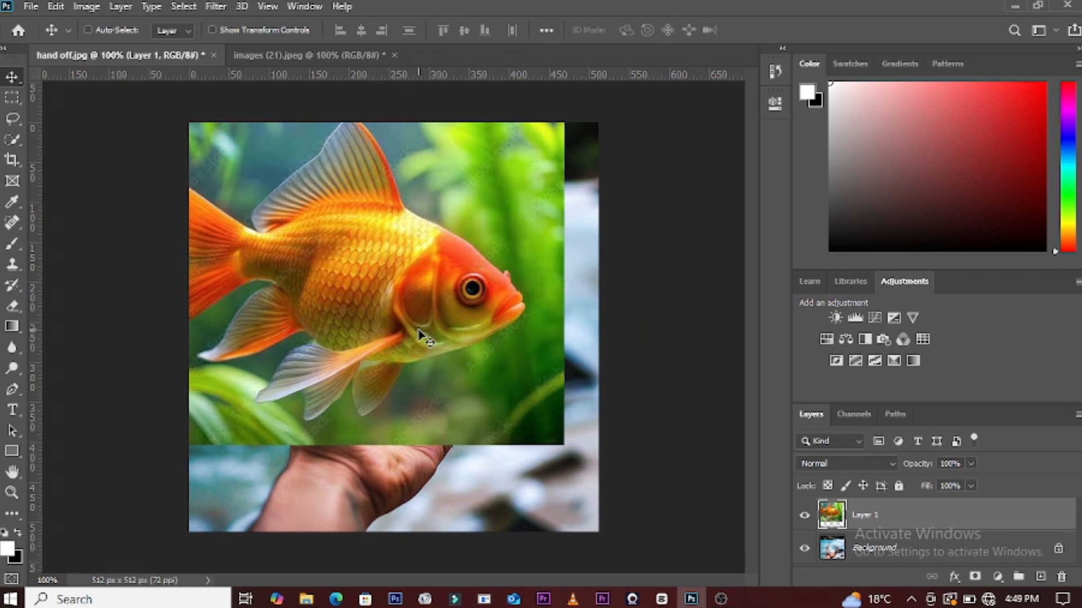
Scale the goldfish layer down with Free Transform to about 34%, placing it over the lower part of the glass
{"action": "key", "text": "ctrl+t"}
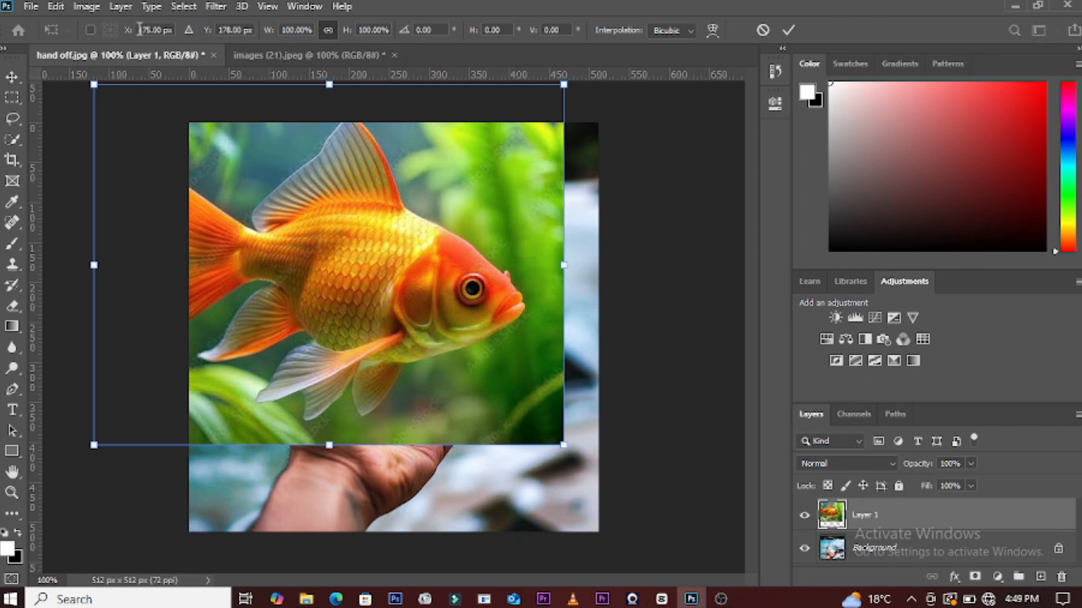
{"action": "left_click_drag", "start_coordinate": [94, 84], "coordinate": [265, 208]}
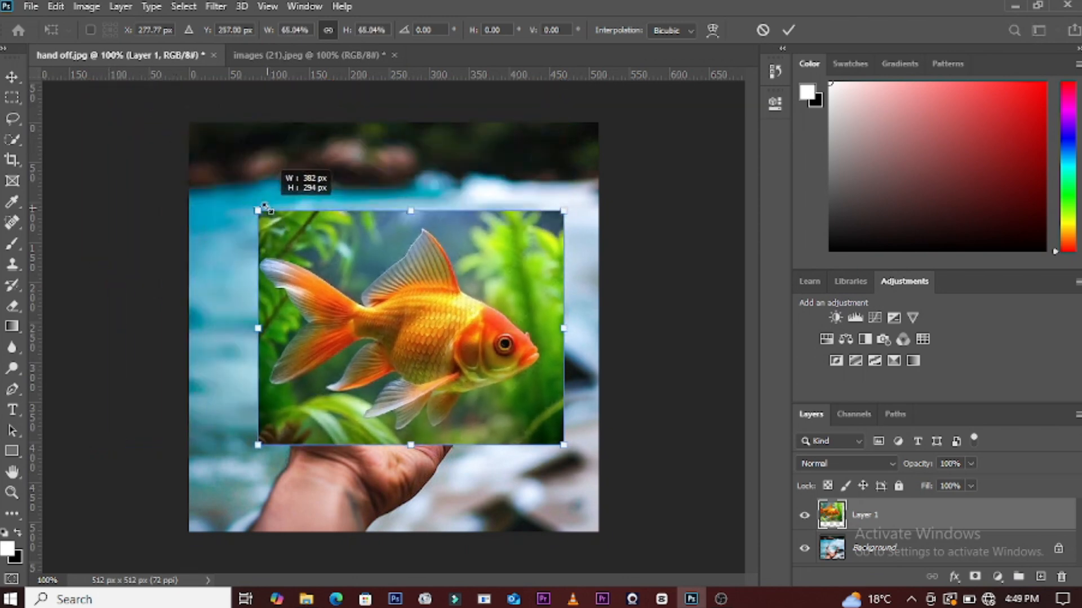
{"action": "left_click_drag", "start_coordinate": [560, 443], "coordinate": [513, 406]}
{"action": "left_click_drag", "start_coordinate": [259, 211], "coordinate": [328, 264]}
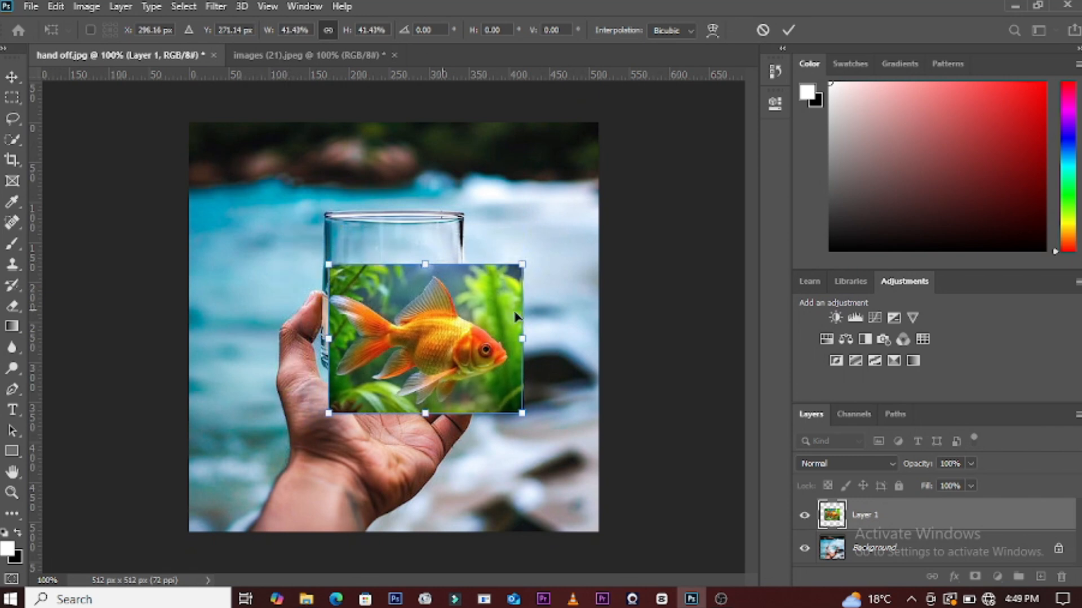
{"action": "left_click_drag", "start_coordinate": [516, 271], "coordinate": [484, 297]}
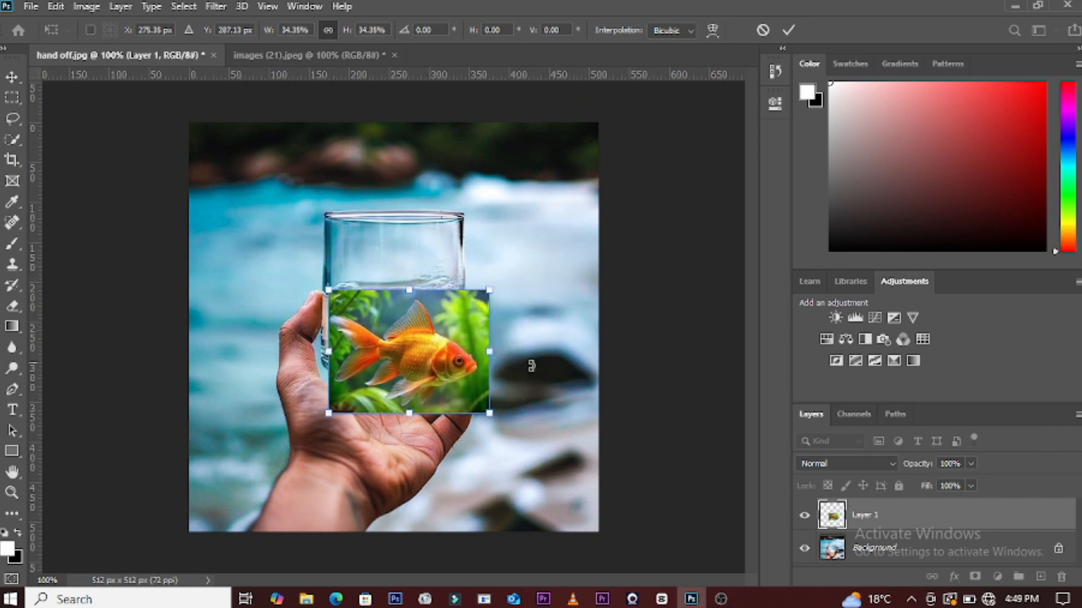
Rotate the goldfish layer to about -19°, reduce it to about 27%, and fit it over the water in the glass
{"action": "left_click_drag", "start_coordinate": [509, 421], "coordinate": [525, 385]}
{"action": "left_click_drag", "start_coordinate": [422, 352], "coordinate": [406, 344]}
{"action": "left_click_drag", "start_coordinate": [490, 377], "coordinate": [480, 372]}
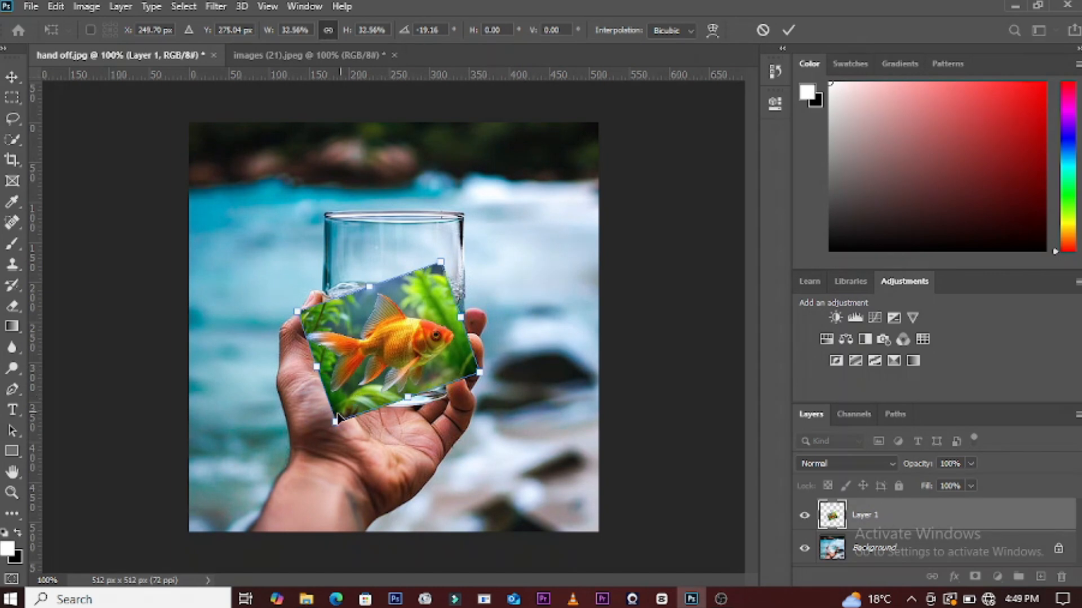
{"action": "left_click_drag", "start_coordinate": [337, 420], "coordinate": [358, 394]}
{"action": "left_click_drag", "start_coordinate": [400, 345], "coordinate": [397, 350]}
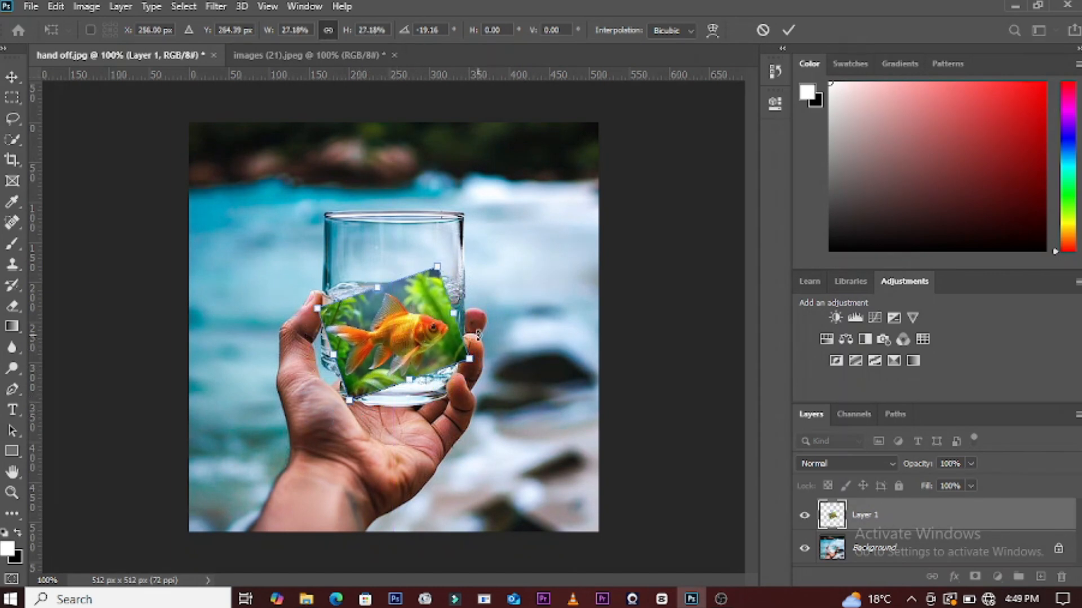
{"action": "left_click", "coordinate": [788, 30]}
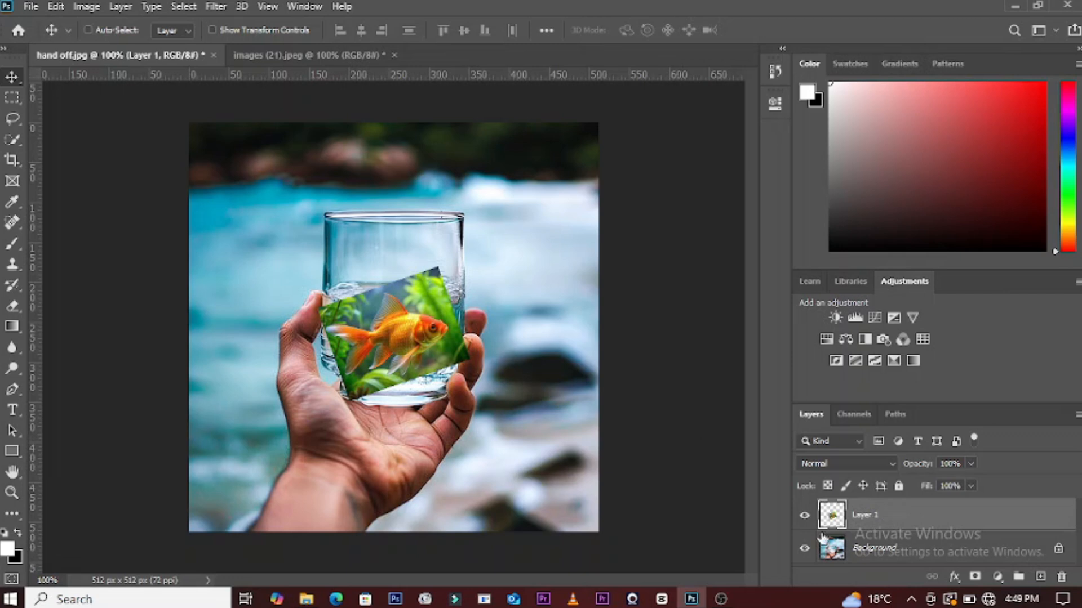
Add a layer mask to the goldfish layer and select the fish with Select Subject
{"action": "left_click", "coordinate": [974, 577]}
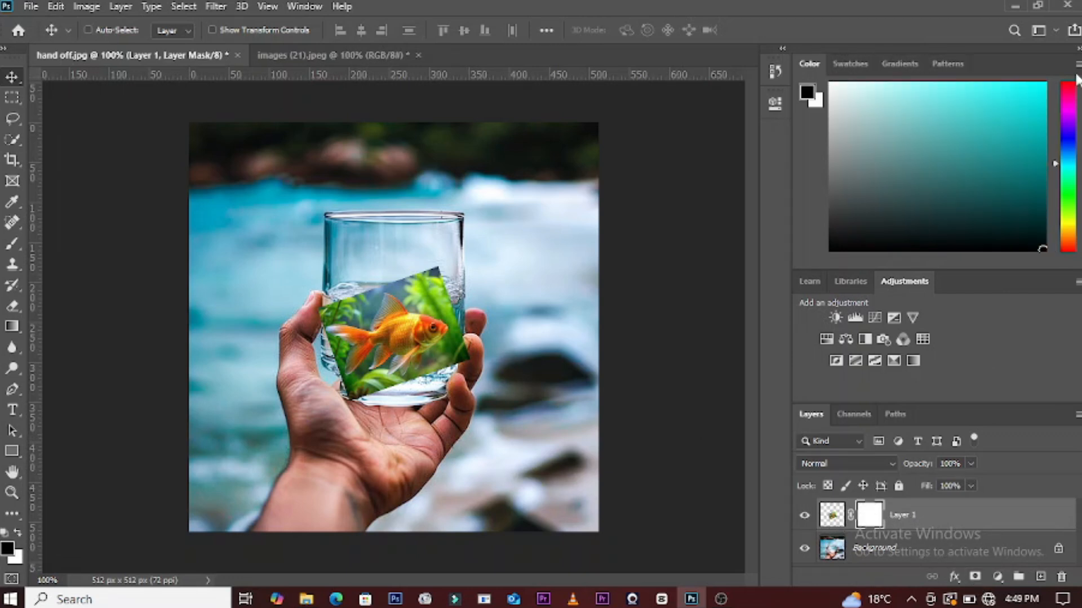
{"action": "left_click", "coordinate": [184, 6]}
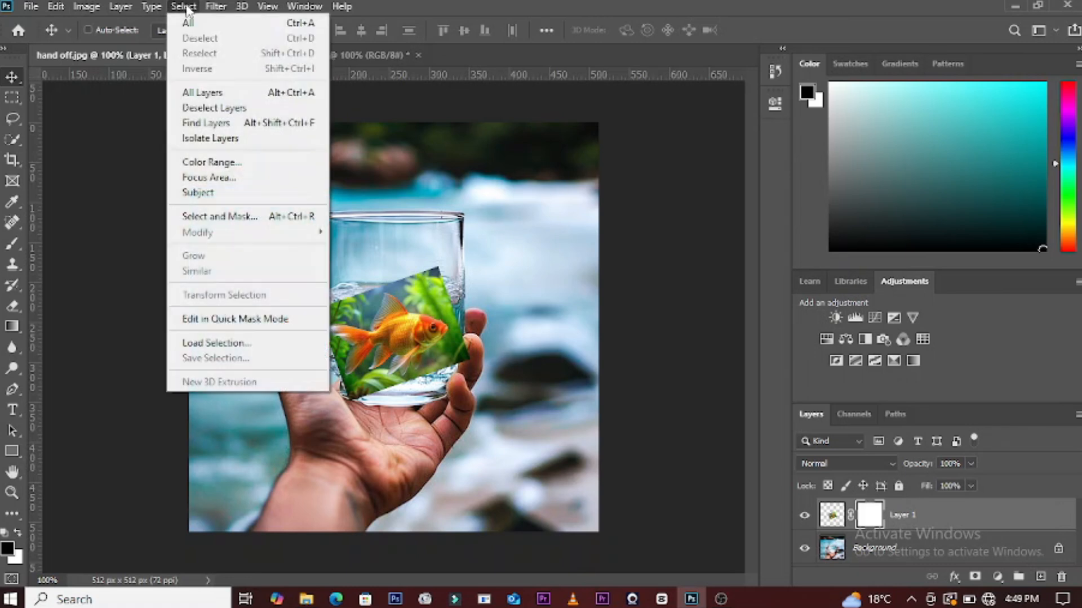
{"action": "left_click", "coordinate": [204, 197]}
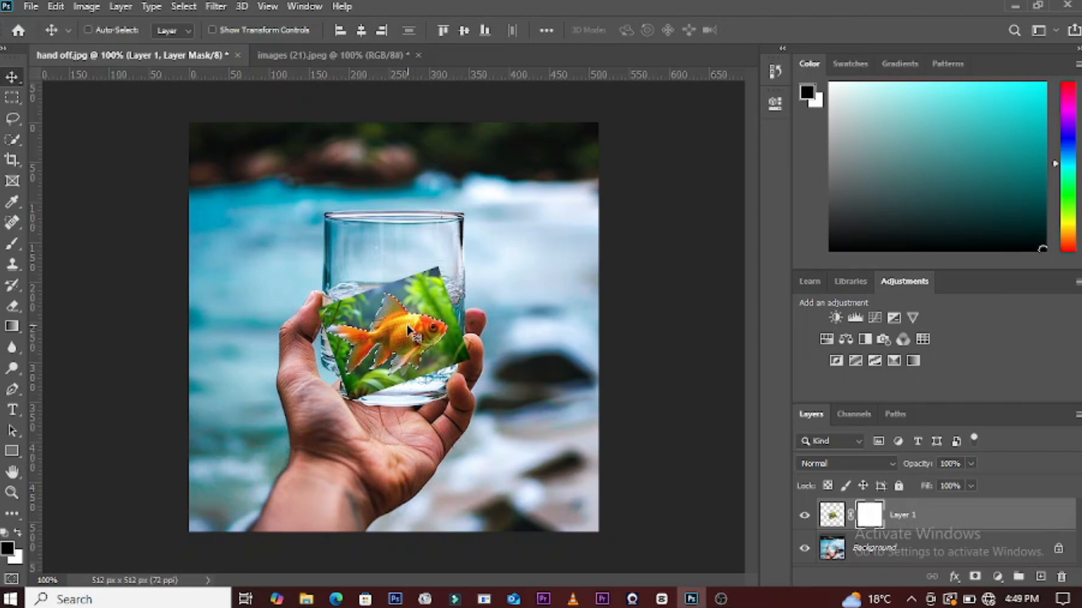
Touch up the fish selection with the Quick Selection tool so it includes the missing lower fin
{"action": "key", "text": "ctrl"}
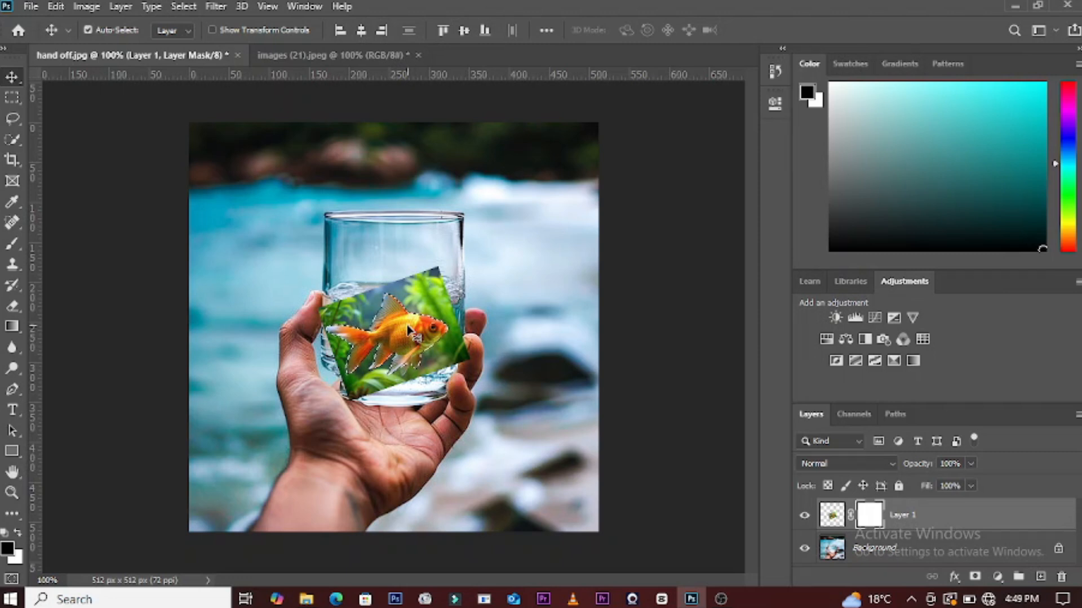
{"action": "key", "text": "ctrl+plus"}
{"action": "key", "text": "ctrl+plus"}
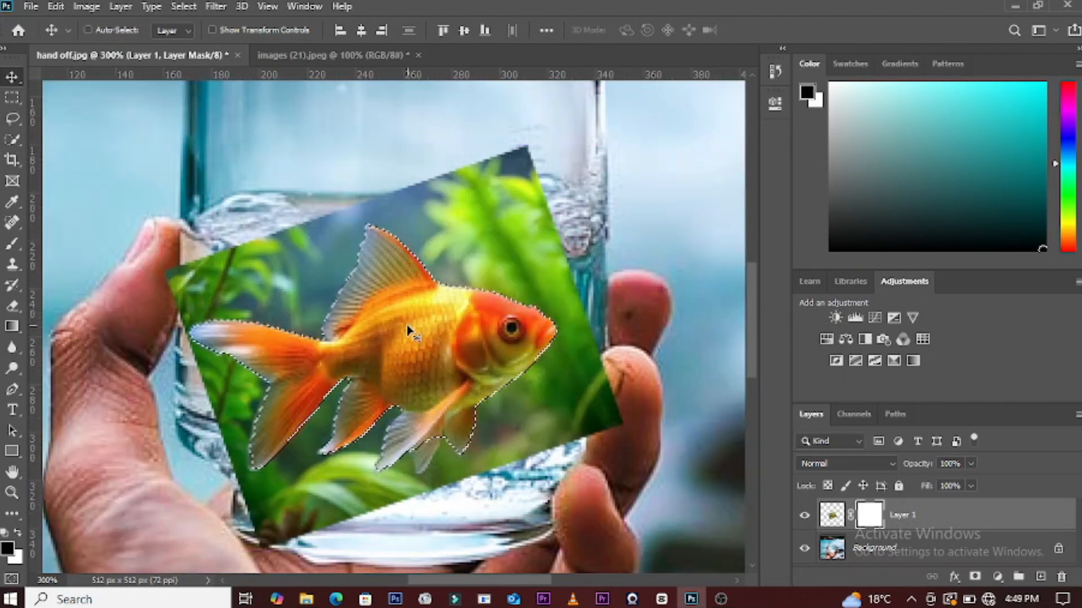
{"action": "left_click", "coordinate": [10, 141]}
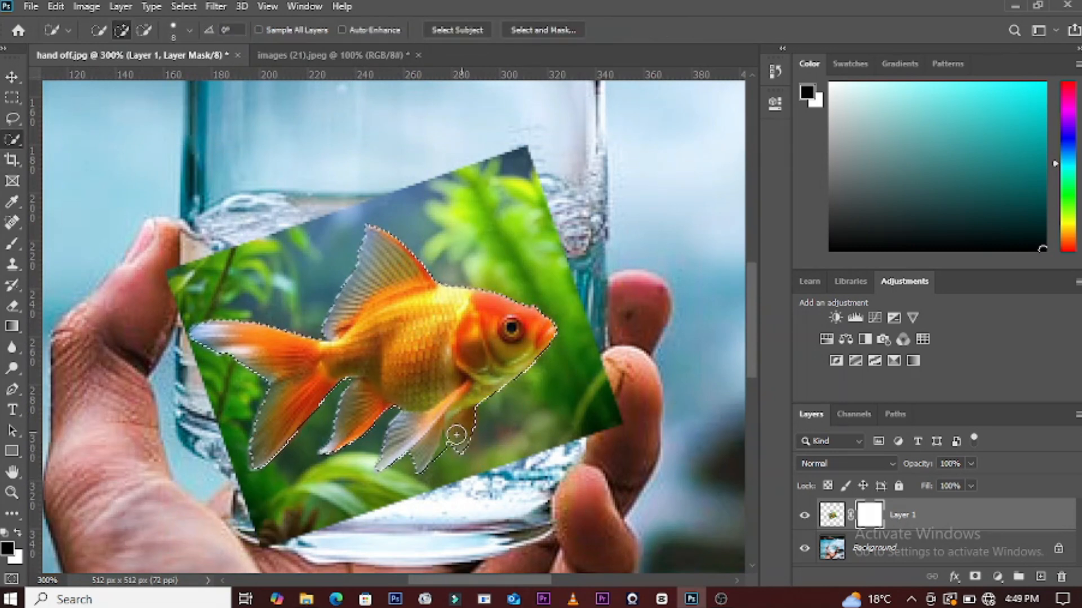
{"action": "left_click", "coordinate": [144, 31]}
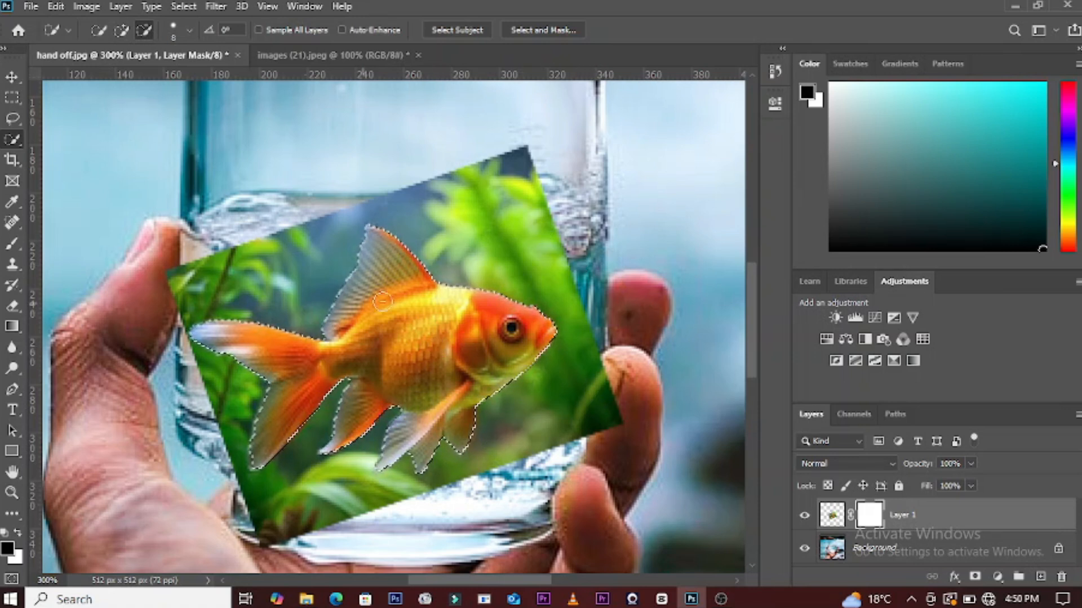
{"action": "left_click", "coordinate": [12, 77]}
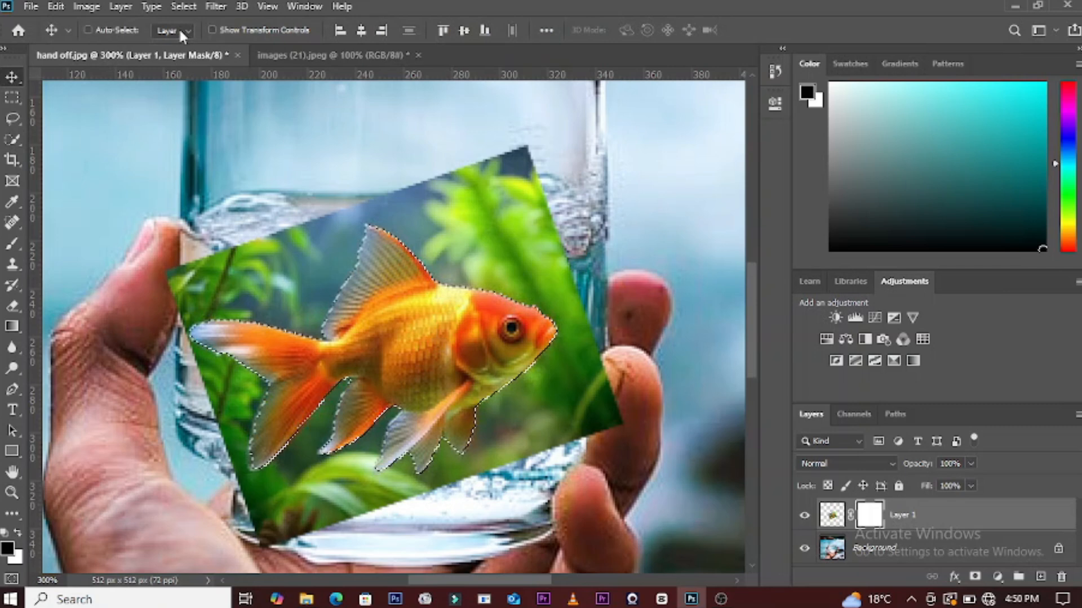
Refine the fish selection in Select and Mask by brushing its outline, tail and fins with the Refine Edge Brush
{"action": "left_click", "coordinate": [181, 7]}
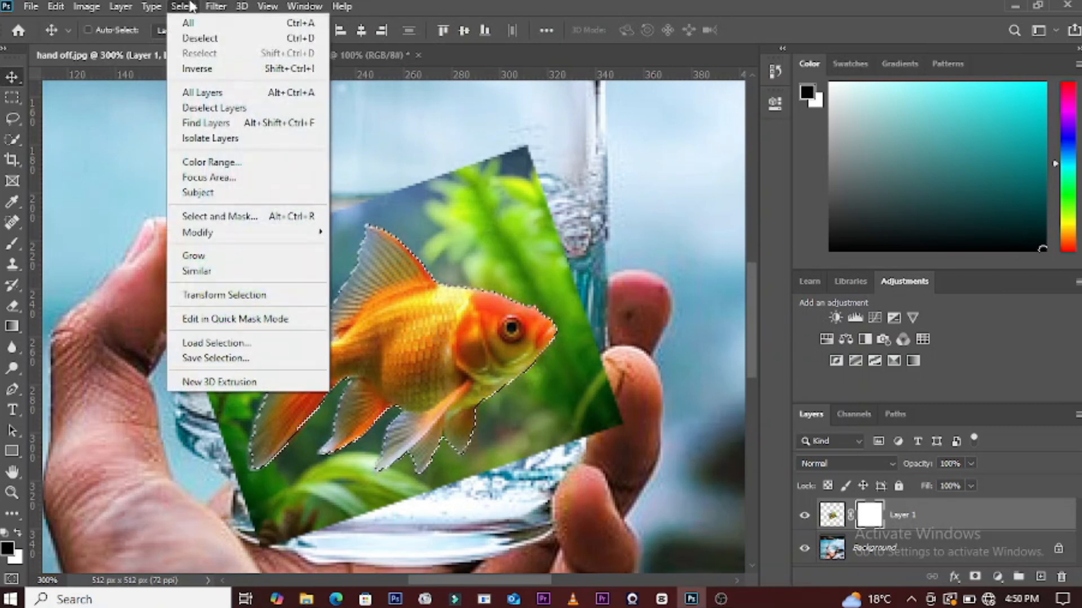
{"action": "left_click", "coordinate": [251, 217]}
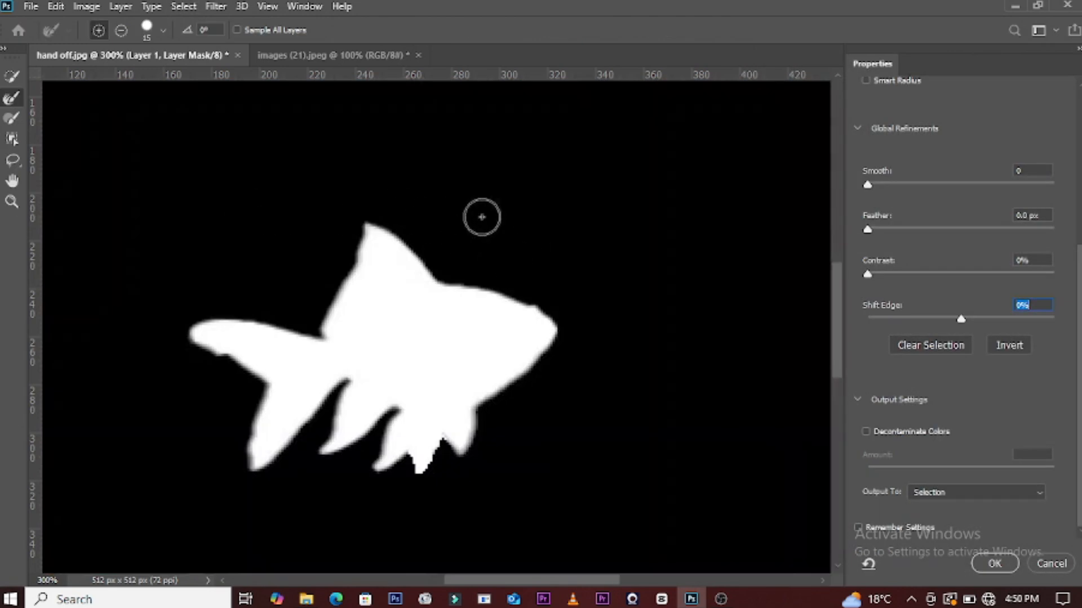
{"action": "left_click", "coordinate": [10, 99]}
{"action": "mouse_move", "coordinate": [365, 227]}
{"action": "left_mouse_down"}
{"action": "mouse_move", "coordinate": [345, 282]}
{"action": "mouse_move", "coordinate": [309, 330]}
{"action": "mouse_move", "coordinate": [208, 321]}
{"action": "mouse_move", "coordinate": [187, 340]}
{"action": "mouse_move", "coordinate": [250, 379]}
{"action": "mouse_move", "coordinate": [256, 470]}
{"action": "mouse_move", "coordinate": [346, 393]}
{"action": "mouse_move", "coordinate": [314, 451]}
{"action": "mouse_move", "coordinate": [338, 454]}
{"action": "mouse_move", "coordinate": [392, 415]}
{"action": "mouse_move", "coordinate": [364, 471]}
{"action": "mouse_move", "coordinate": [404, 464]}
{"action": "mouse_move", "coordinate": [413, 479]}
{"action": "mouse_move", "coordinate": [442, 451]}
{"action": "mouse_move", "coordinate": [465, 461]}
{"action": "mouse_move", "coordinate": [482, 411]}
{"action": "mouse_move", "coordinate": [556, 339]}
{"action": "mouse_move", "coordinate": [548, 319]}
{"action": "mouse_move", "coordinate": [426, 272]}
{"action": "mouse_move", "coordinate": [357, 225]}
{"action": "mouse_move", "coordinate": [420, 232]}
{"action": "mouse_move", "coordinate": [406, 243]}
{"action": "mouse_move", "coordinate": [369, 225]}
{"action": "left_mouse_up"}
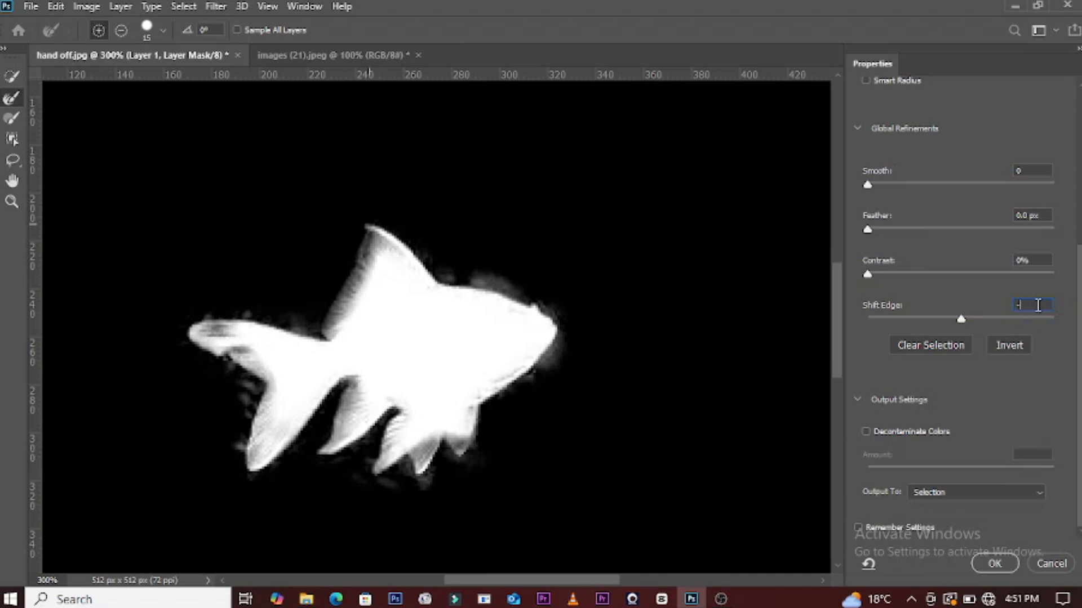
Set Shift Edge to -17%, enable Decontaminate Colors at 100%, and output the selection to a new layer with layer mask
{"action": "type", "text": "7"}
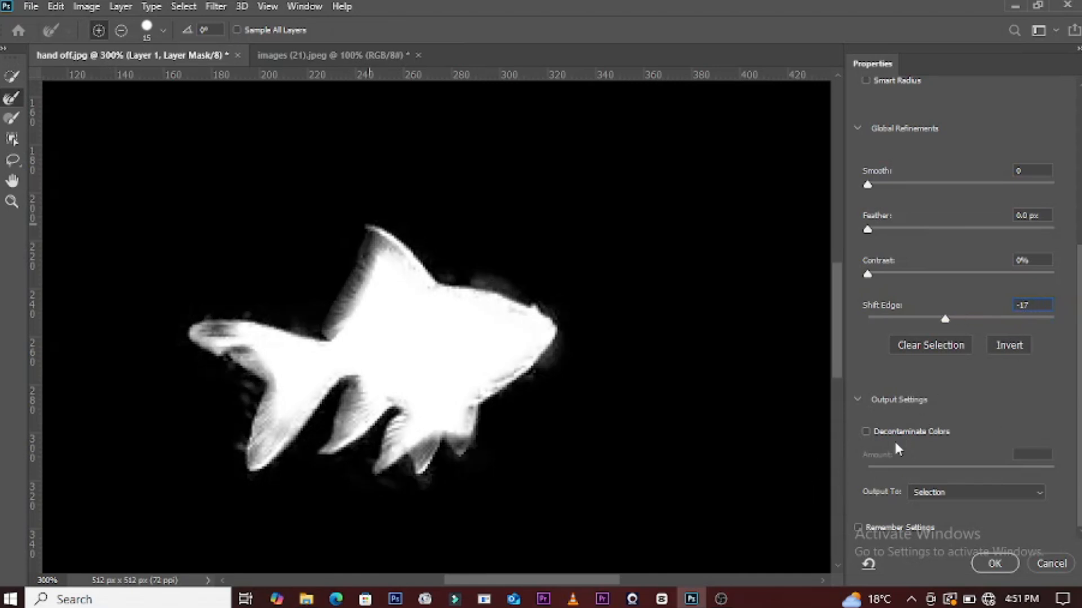
{"action": "left_click", "coordinate": [865, 431]}
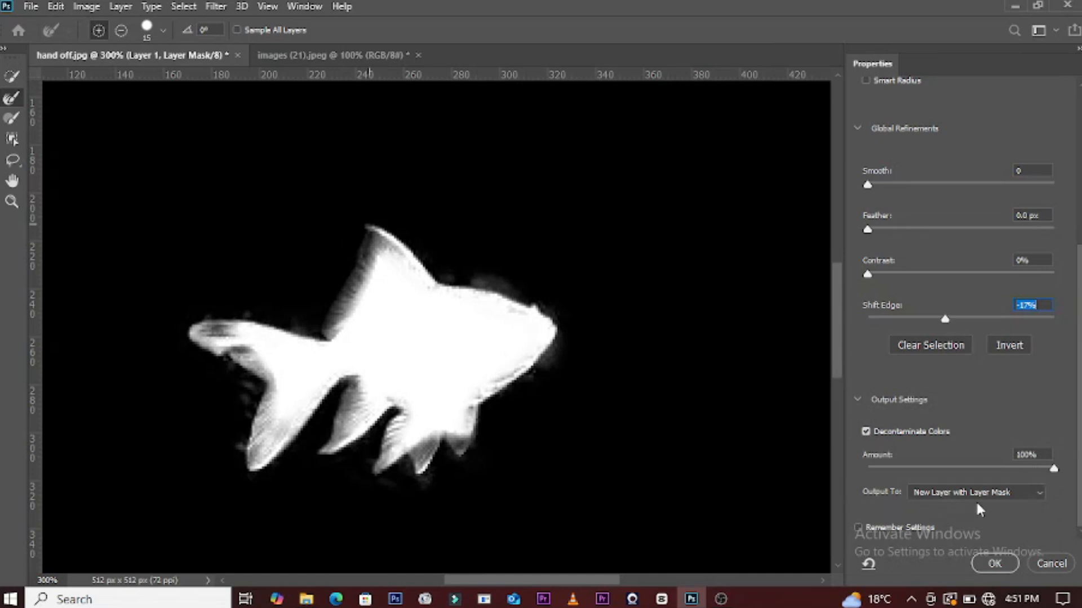
{"action": "left_click", "coordinate": [989, 561]}
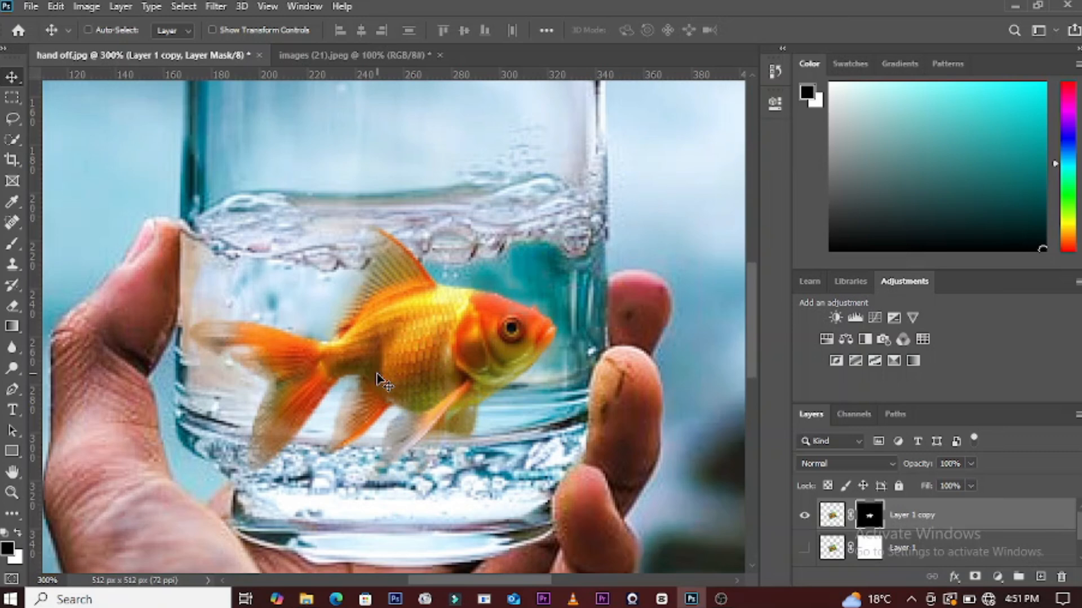
Scale the goldfish layer to about 87%, rotate it to about -13.2°, and position it in the water inside the glass
{"action": "key", "text": "ctrl+minus"}
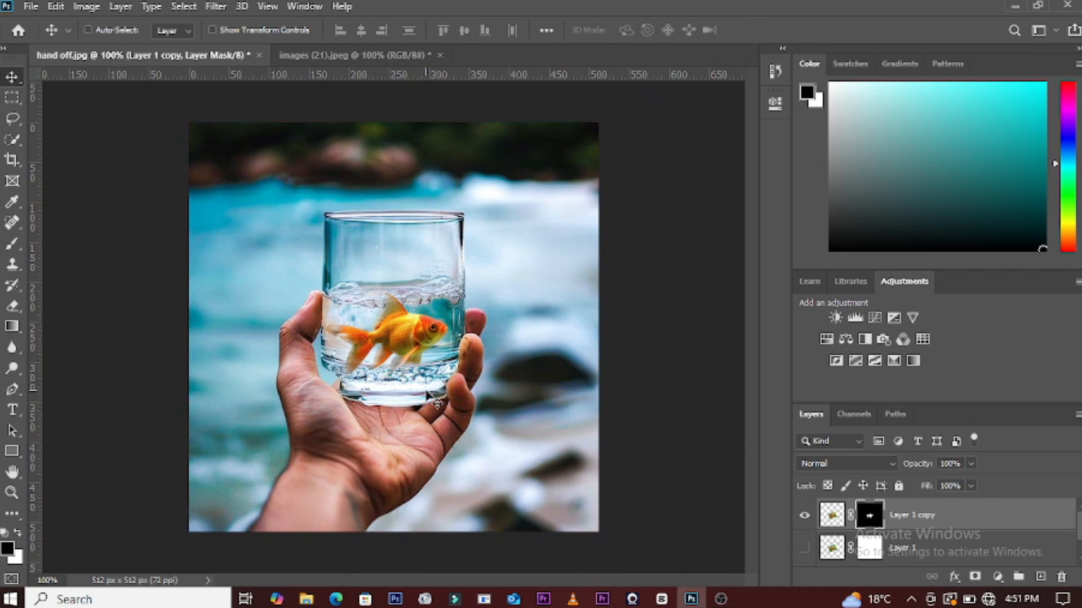
{"action": "key", "text": "ctrl+t"}
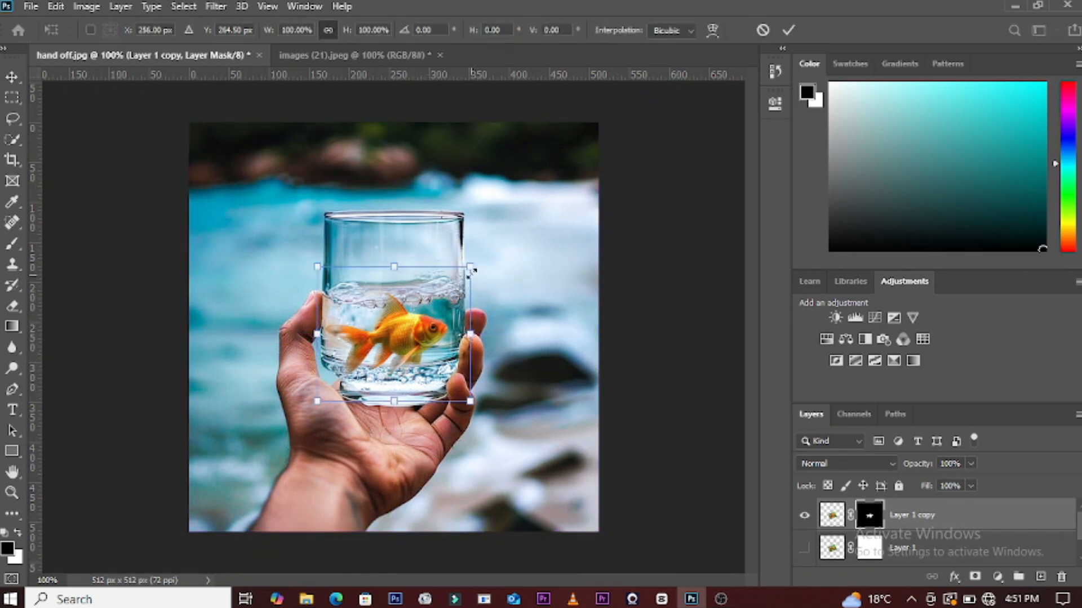
{"action": "left_click_drag", "start_coordinate": [473, 271], "coordinate": [455, 281]}
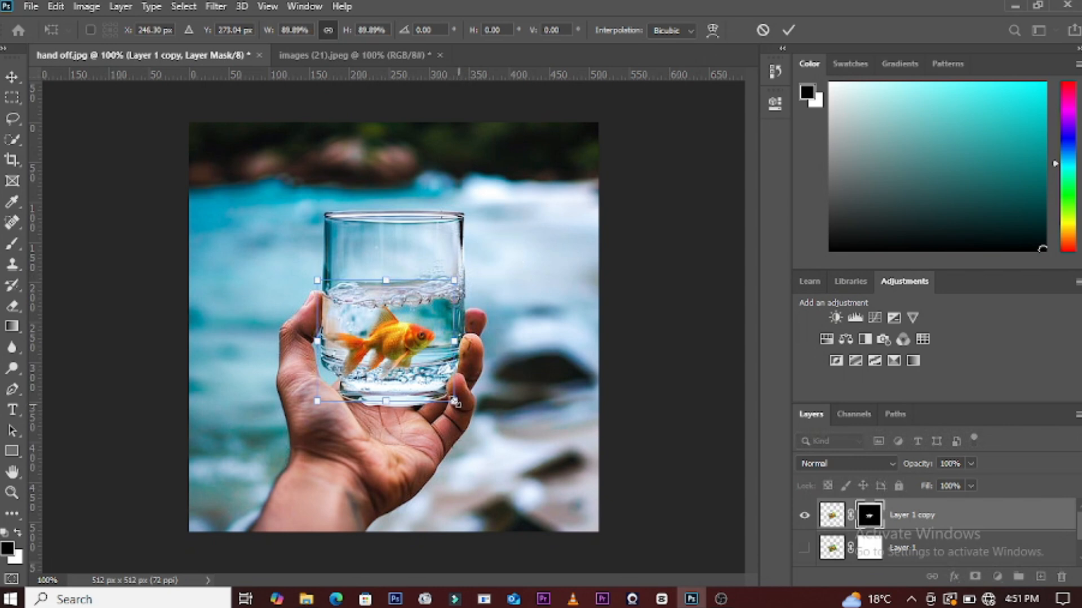
{"action": "left_click_drag", "start_coordinate": [454, 401], "coordinate": [481, 376]}
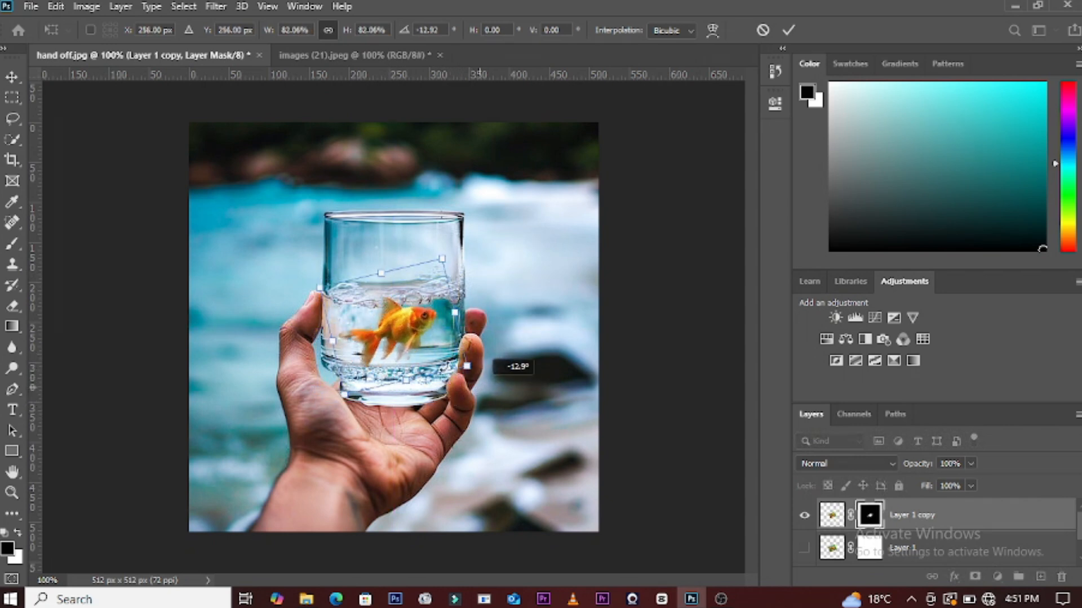
{"action": "left_click_drag", "start_coordinate": [413, 334], "coordinate": [413, 340]}
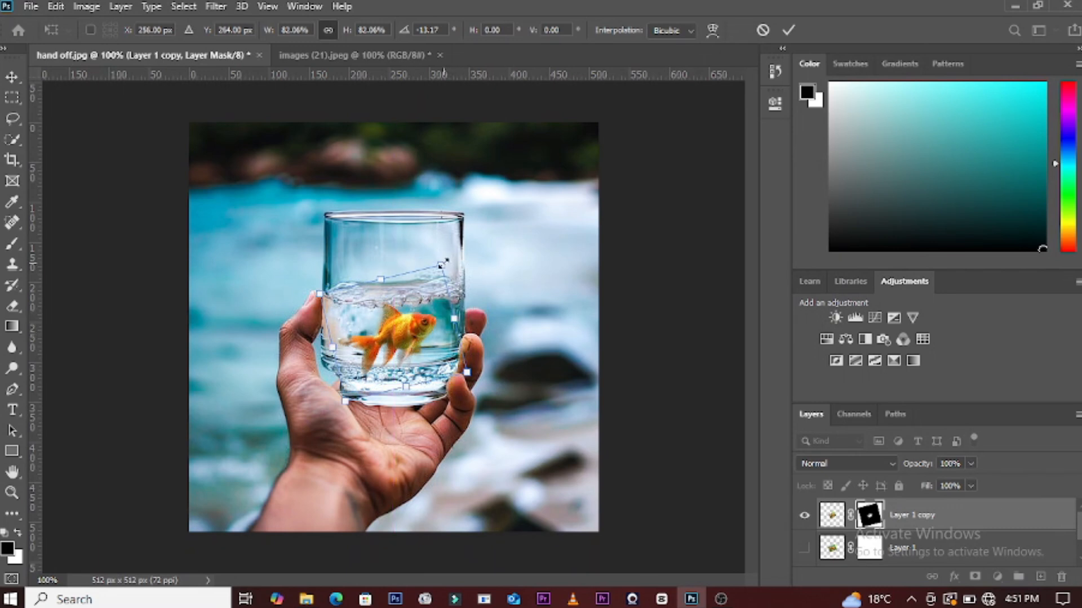
{"action": "left_click_drag", "start_coordinate": [442, 263], "coordinate": [461, 259]}
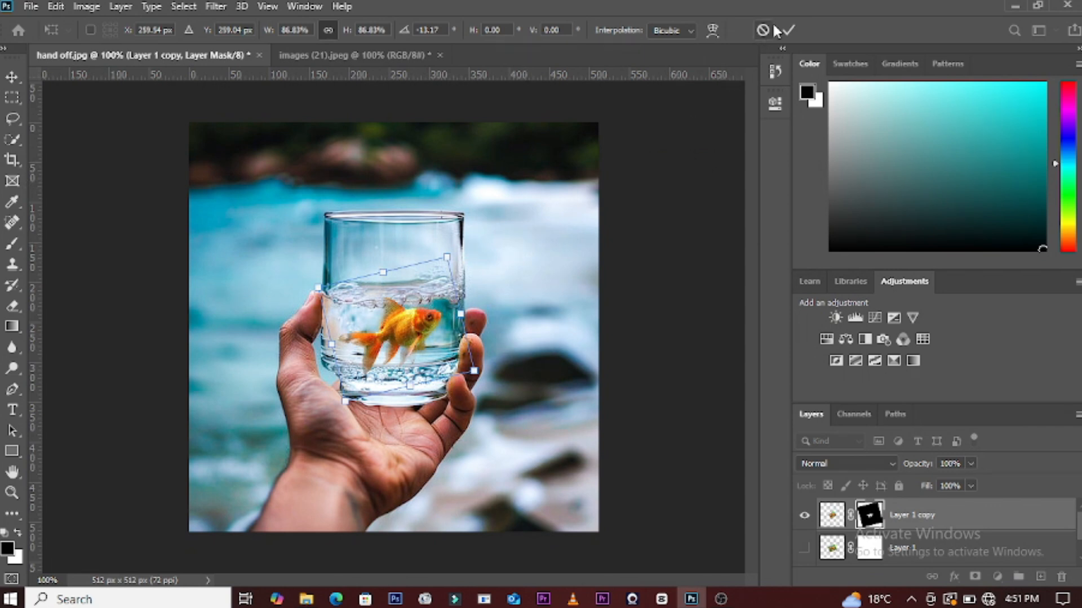
{"action": "left_click", "coordinate": [789, 29]}
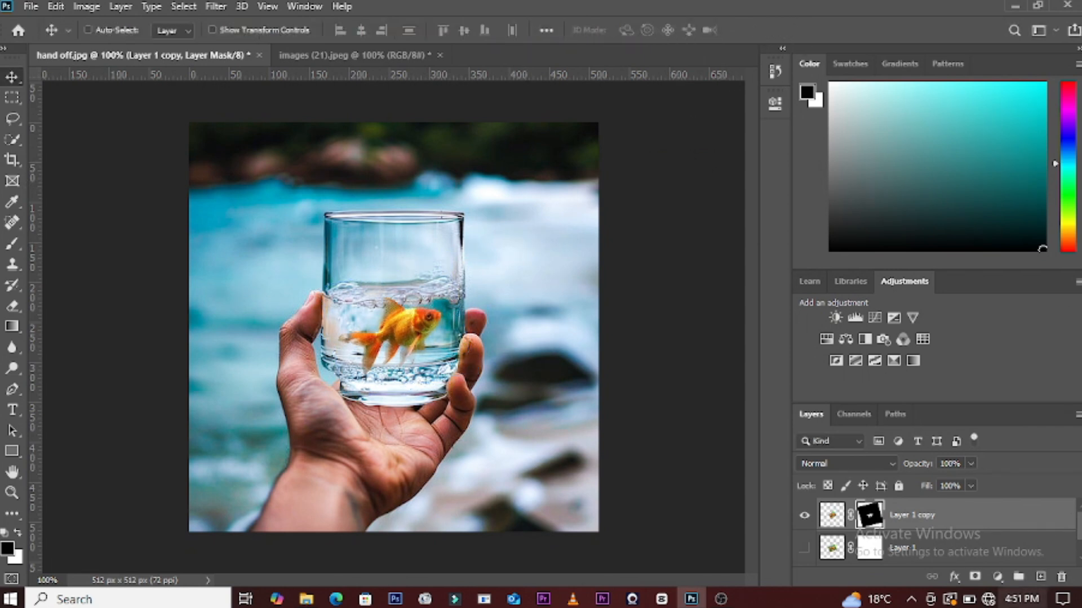
In the goldfish layer's Blending Options, set the Blend If Underlying Layer white point to 238 with the Gray channel
{"action": "left_click", "coordinate": [832, 515]}
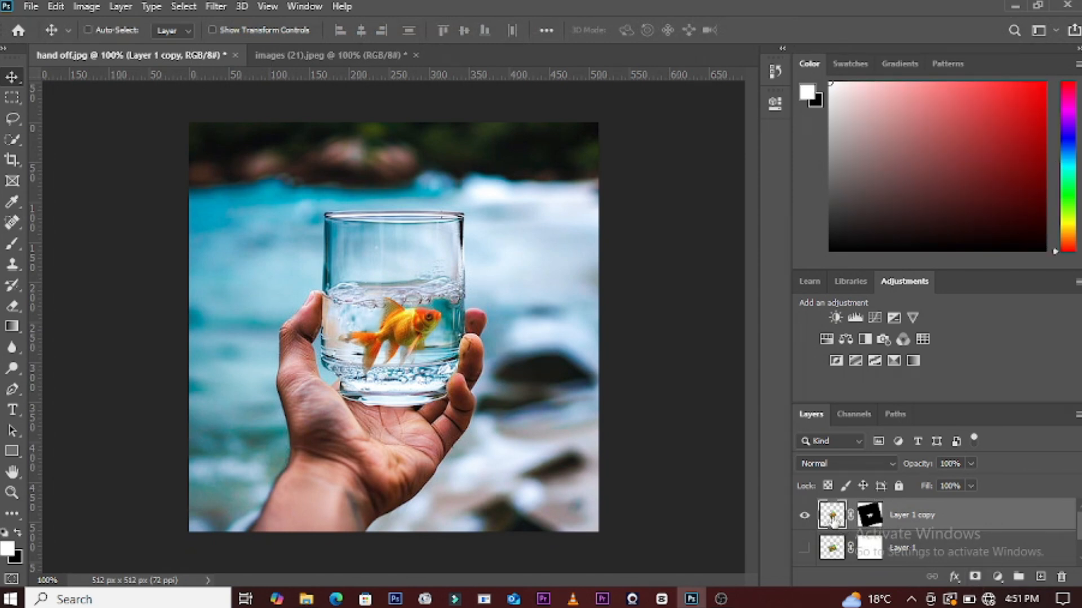
{"action": "left_click", "coordinate": [954, 580]}
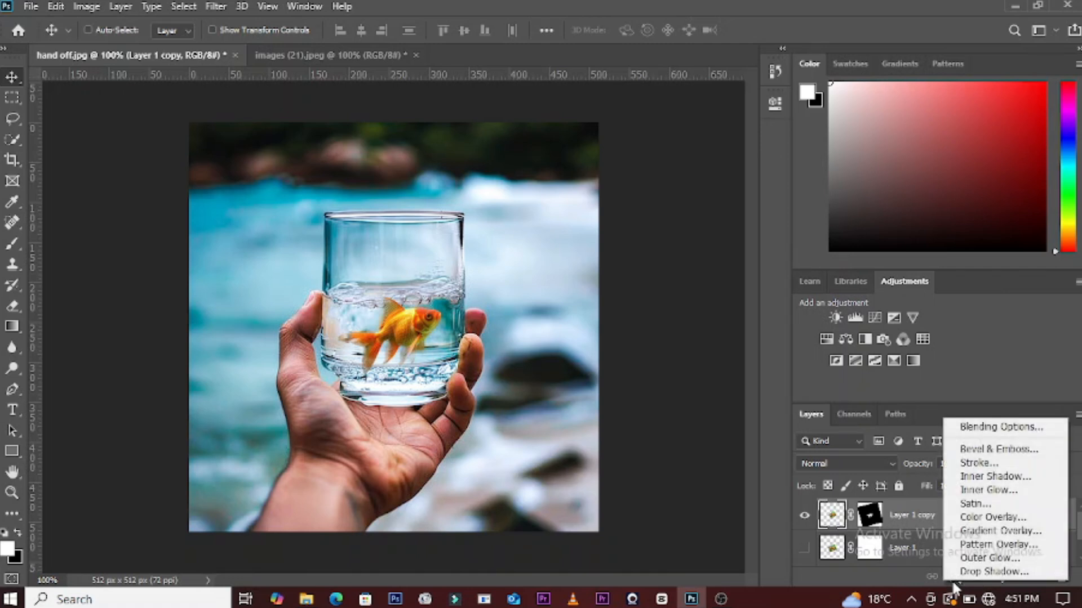
{"action": "left_click", "coordinate": [972, 430]}
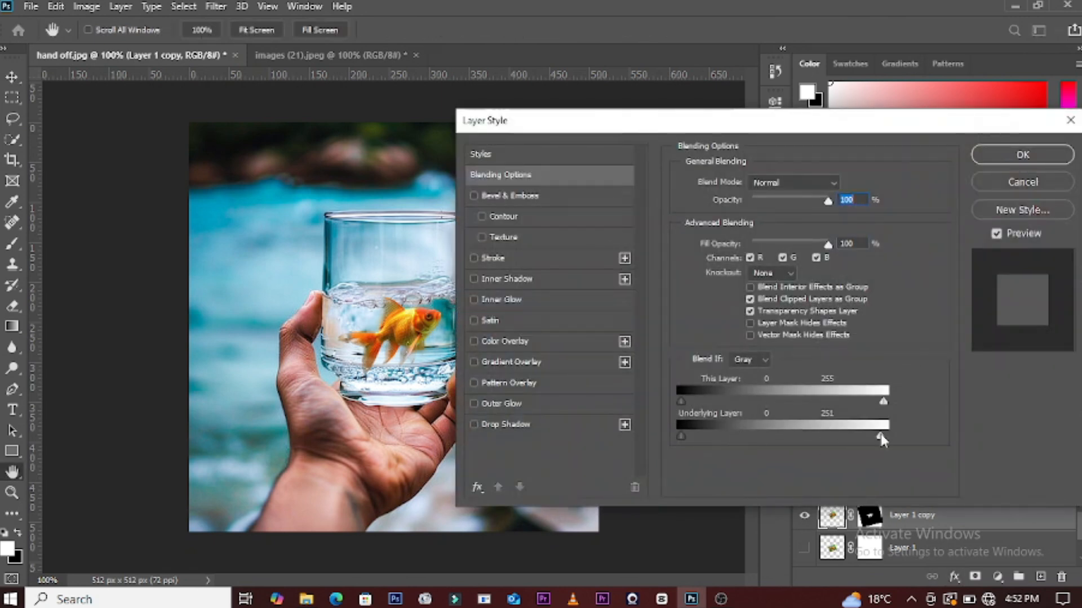
{"action": "left_click_drag", "start_coordinate": [883, 435], "coordinate": [870, 435]}
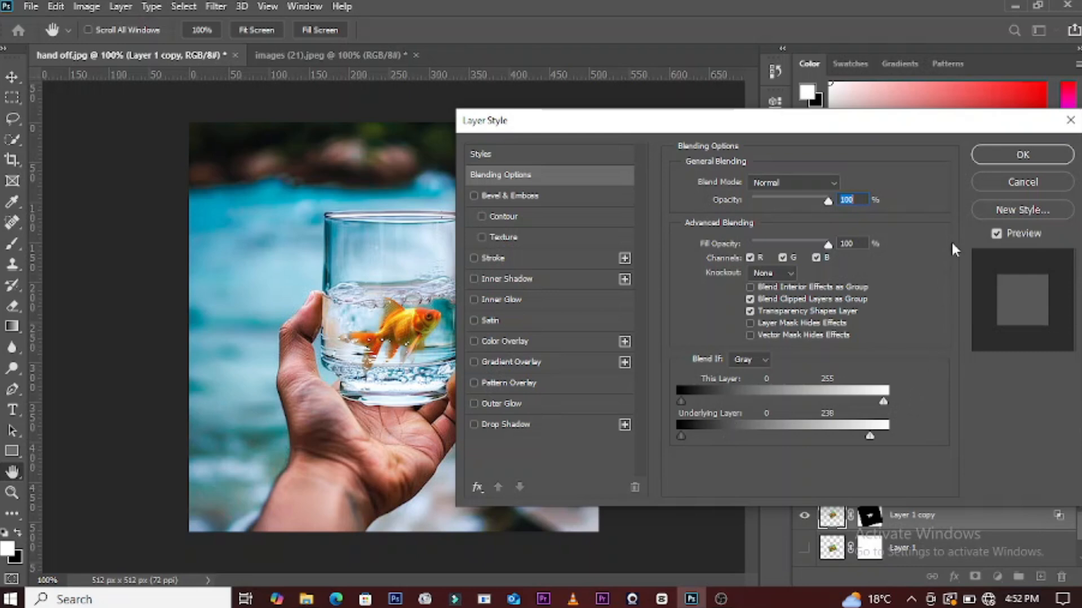
{"action": "left_click", "coordinate": [1012, 156]}
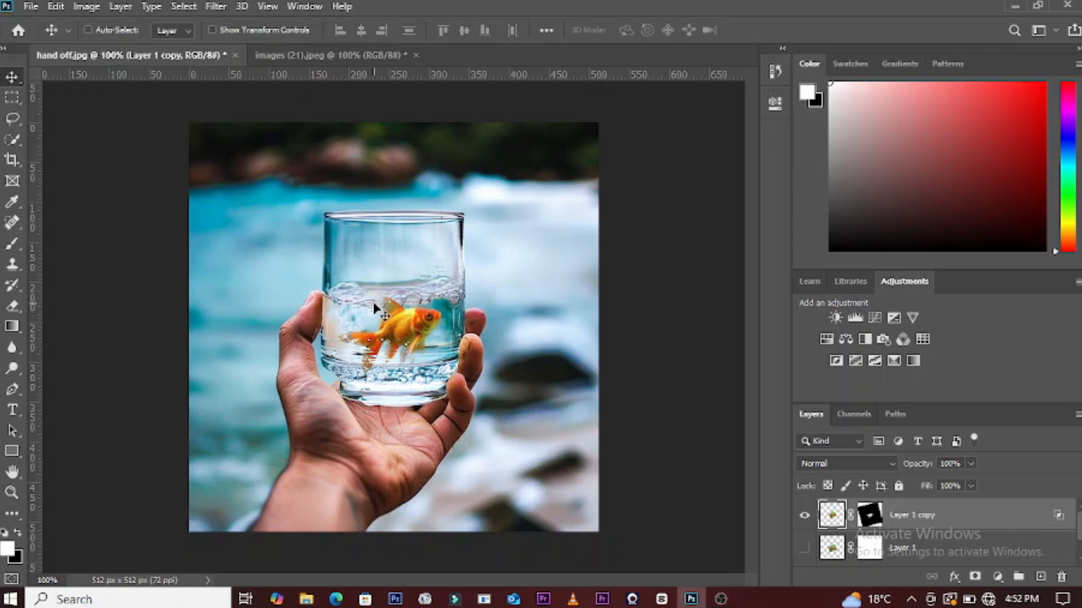
{"action": "key", "text": "ctrl+minus"}
{"action": "key", "text": "ctrl+plus"}
{"action": "key", "text": "ctrl+plus"}
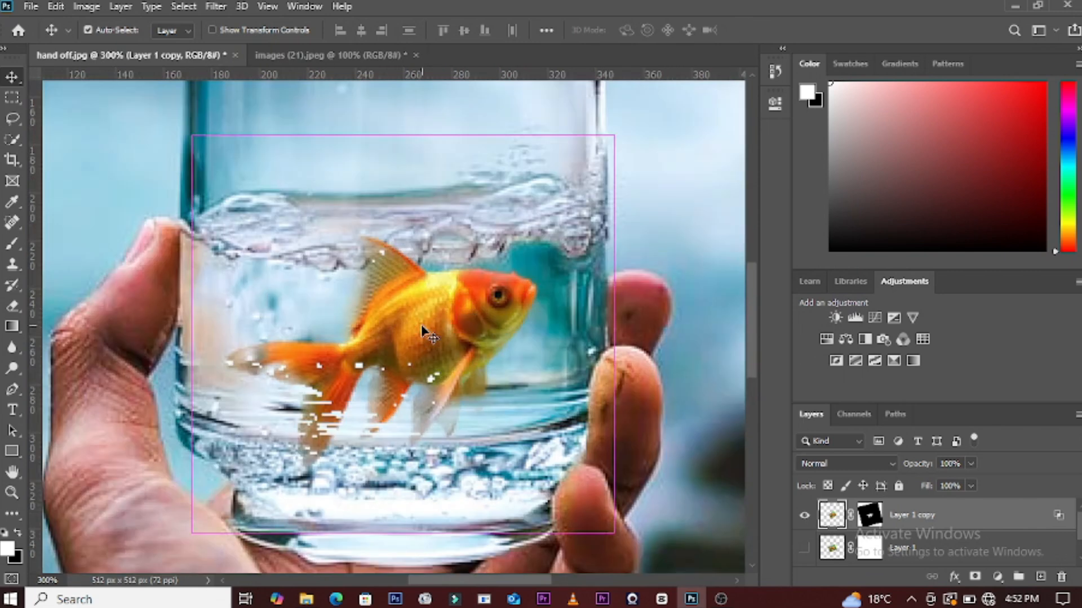
{"action": "key", "text": "ctrl+minus"}
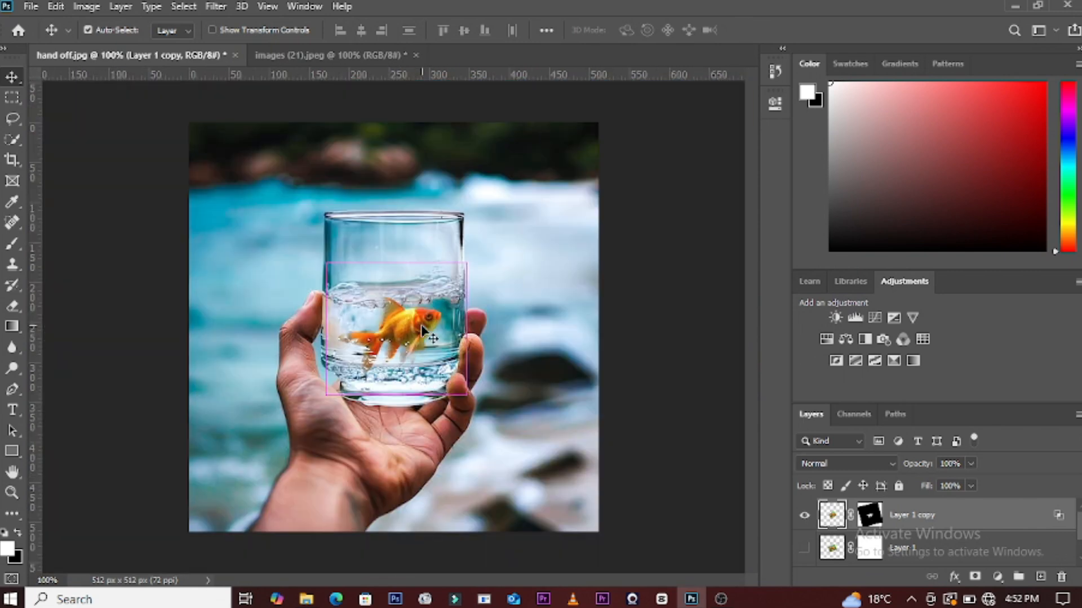